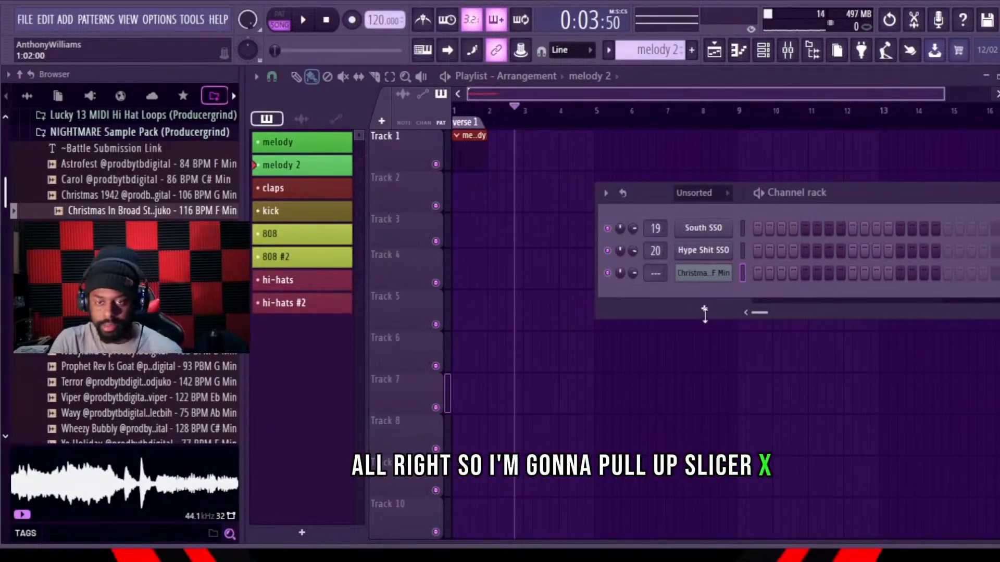
Add a Slicex channel and load the Christmas In Broad St 116 BPM F Min sample into its deck.
left_click(695, 312)
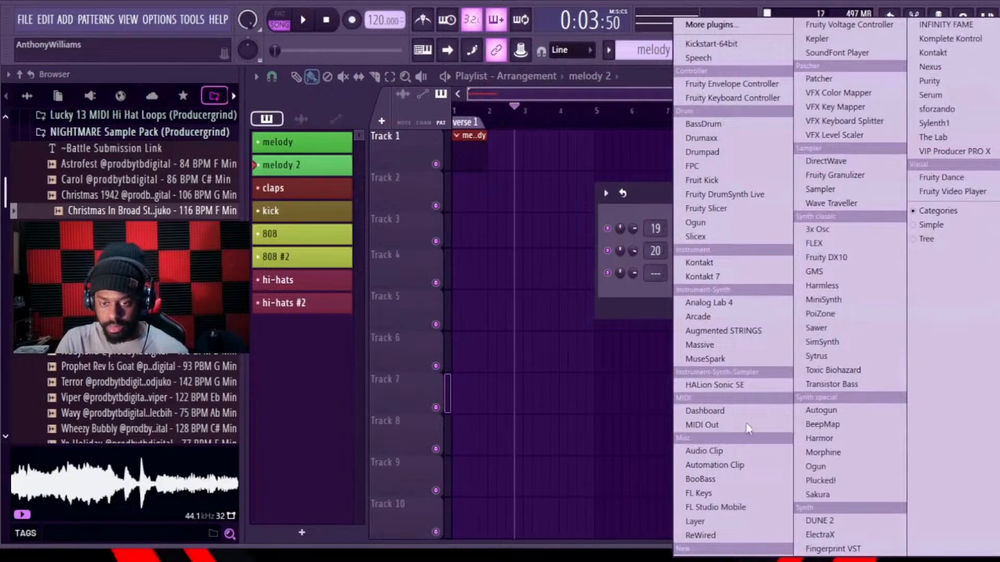
left_click(698, 237)
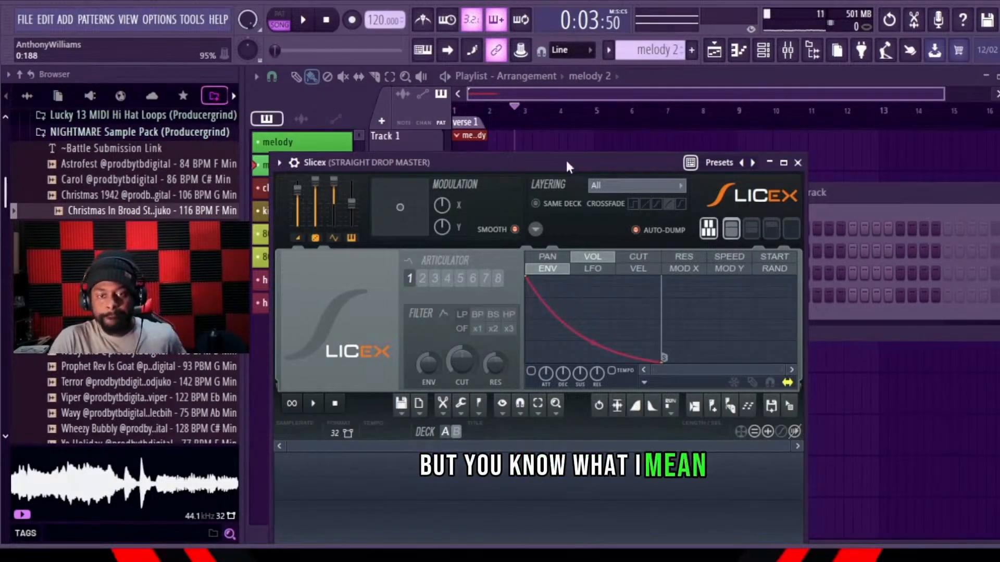
left_click_drag(545, 163, 658, 67)
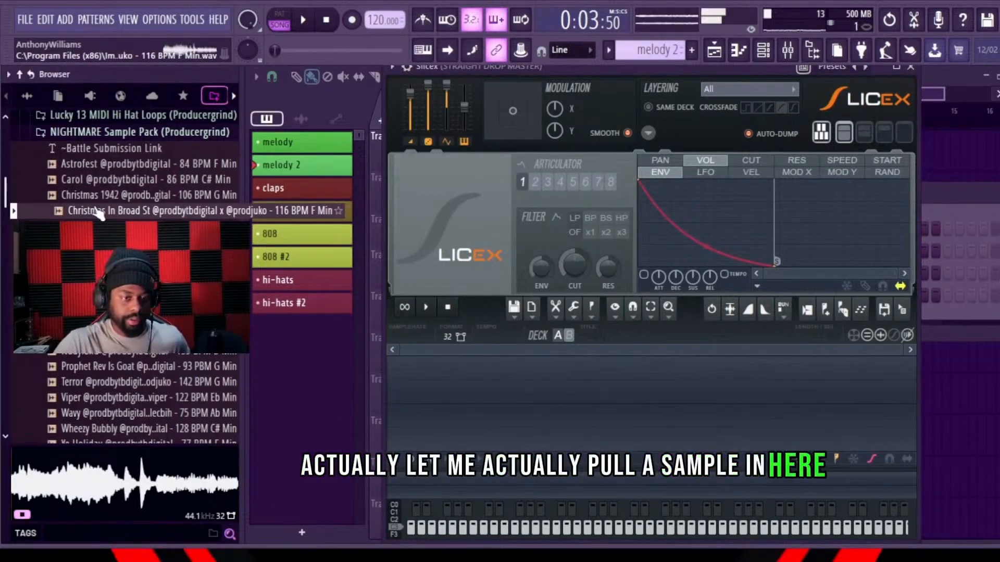
left_click_drag(156, 210, 469, 415)
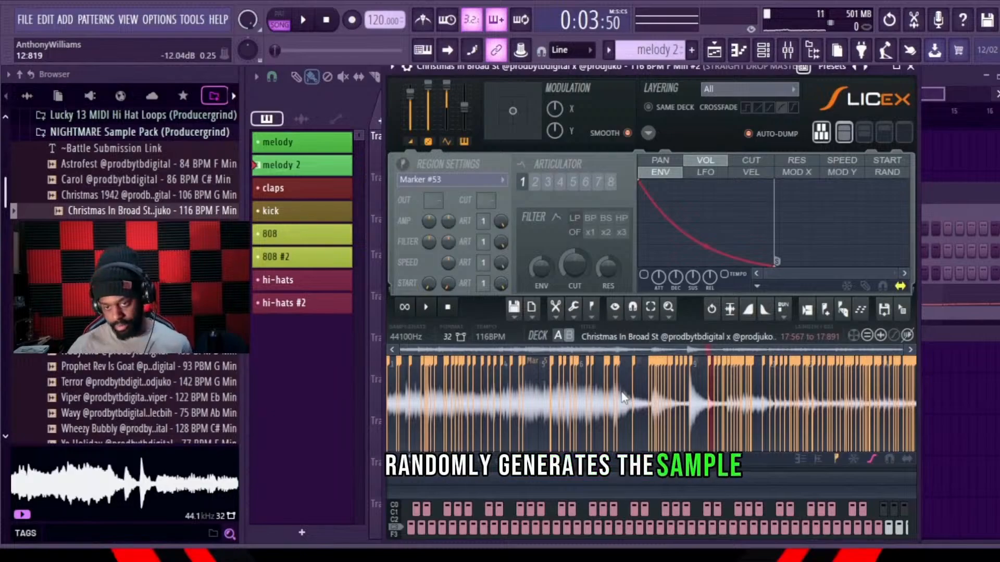
Re-slice the loaded sample with medium auto-slicing and with dull auto-slicing to clear the dense markers.
left_click(848, 316)
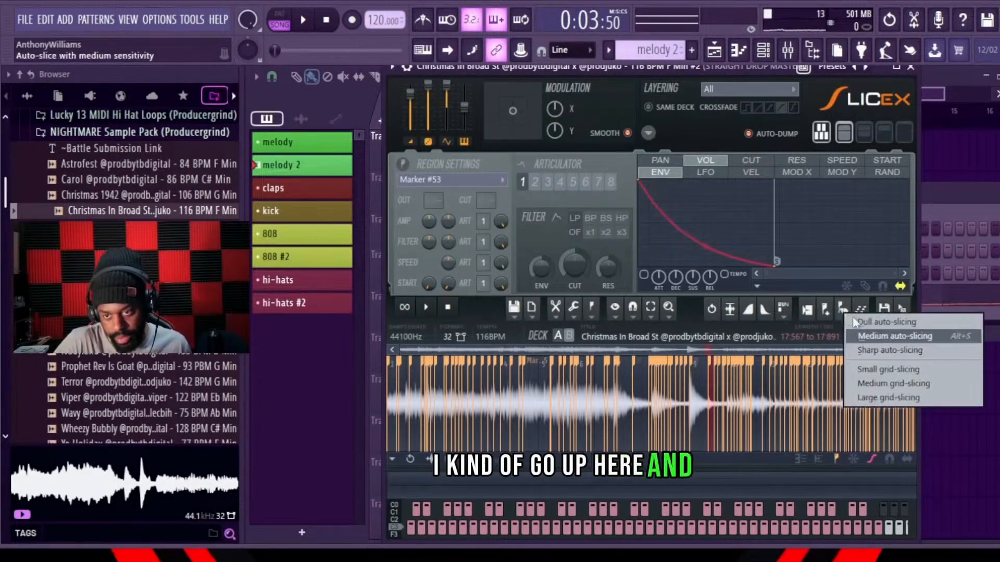
left_click(903, 338)
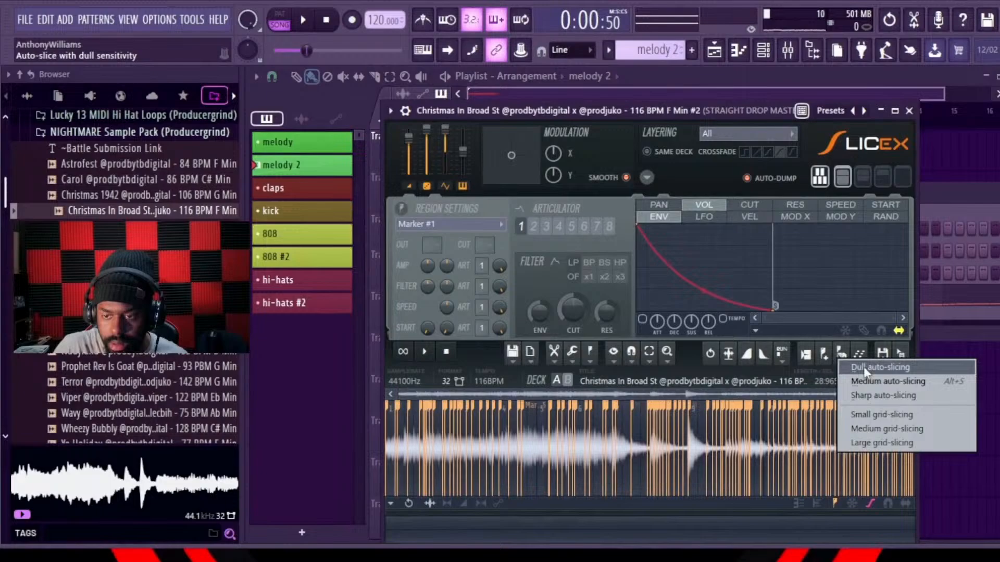
left_click(864, 366)
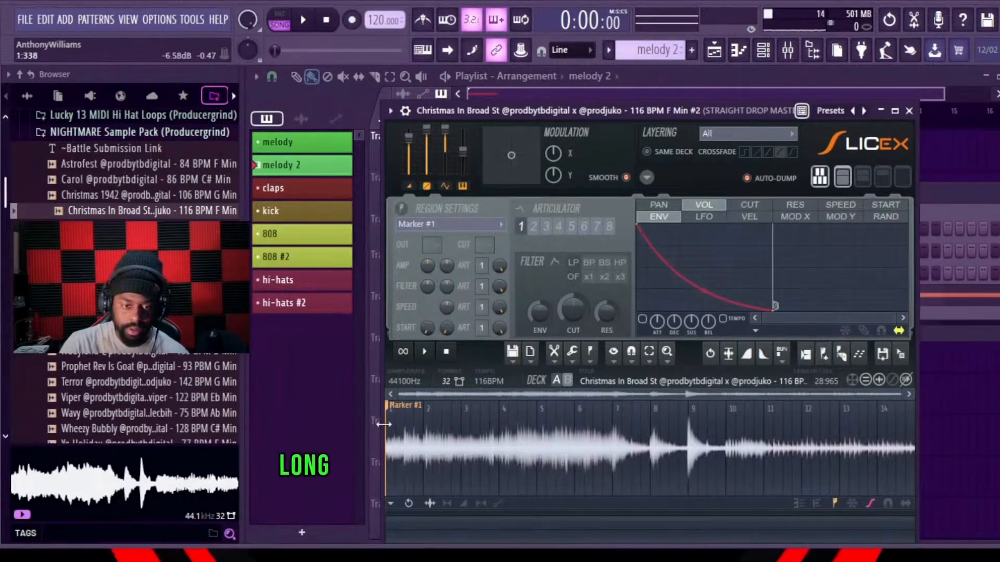
mouse_move(514, 411)
left_mouse_down()
mouse_move(630, 431)
mouse_move(360, 419)
left_mouse_up()
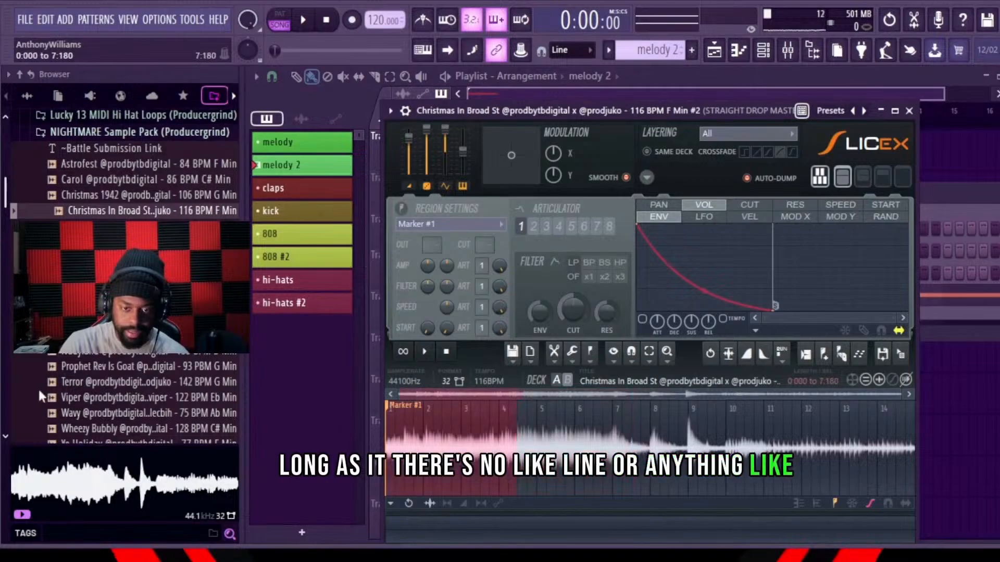
left_click(412, 431)
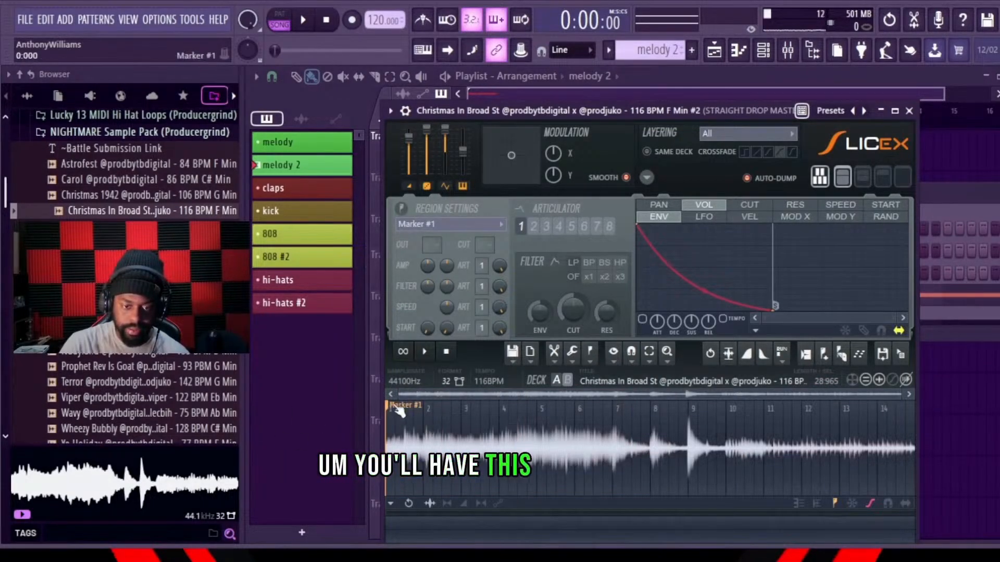
Play the sample and add slice markers at regular intervals along the waveform, up to Marker #16.
left_click(826, 357)
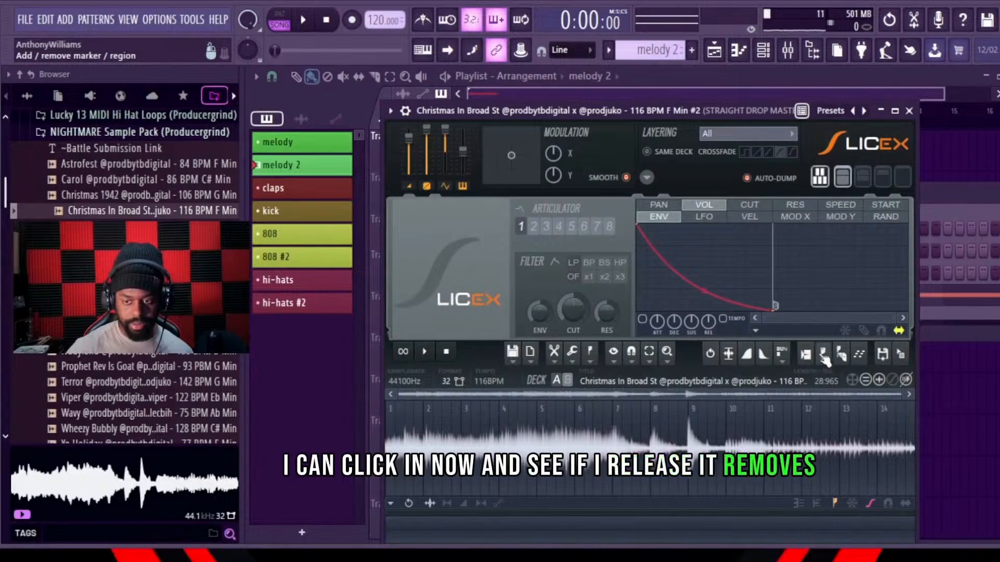
left_click(826, 357)
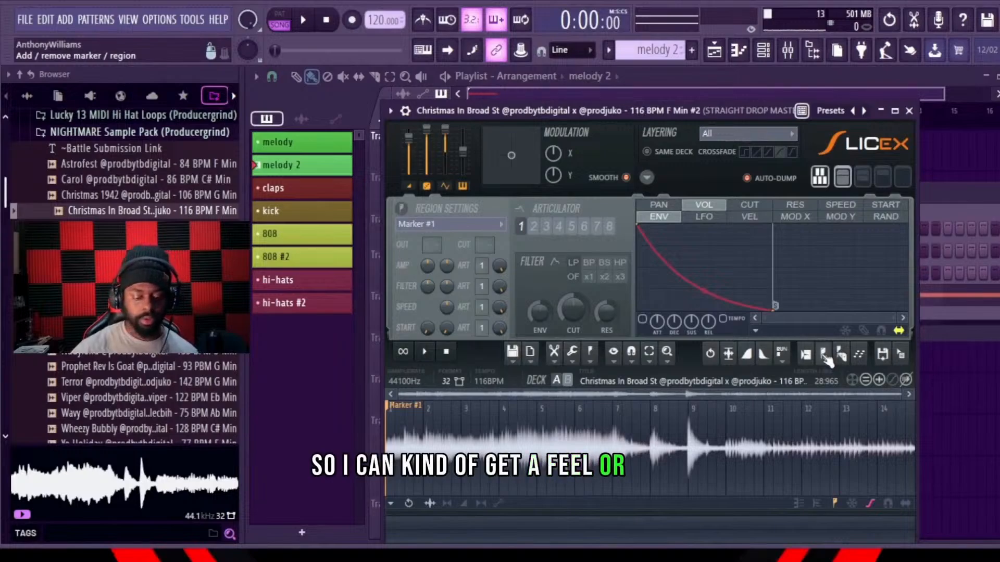
key("space")
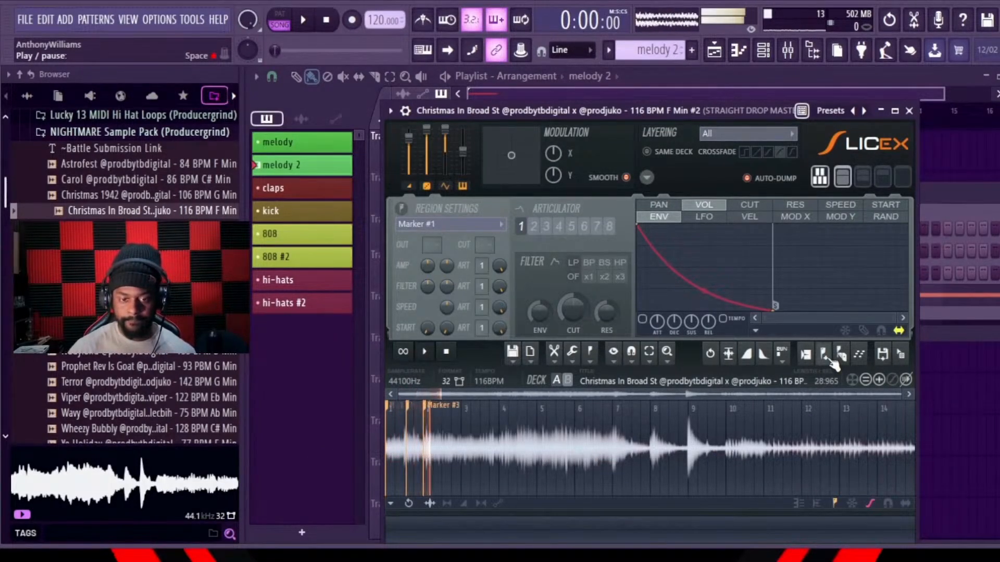
left_click(828, 360)
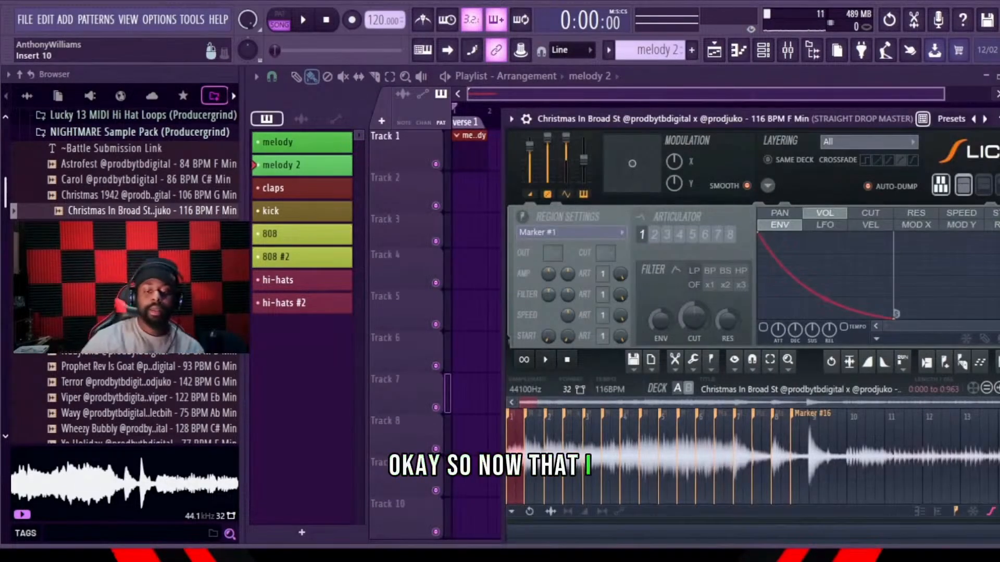
Close Slicex, turn on the metronome and set the project tempo to 160 BPM.
left_click_drag(691, 118, 608, 99)
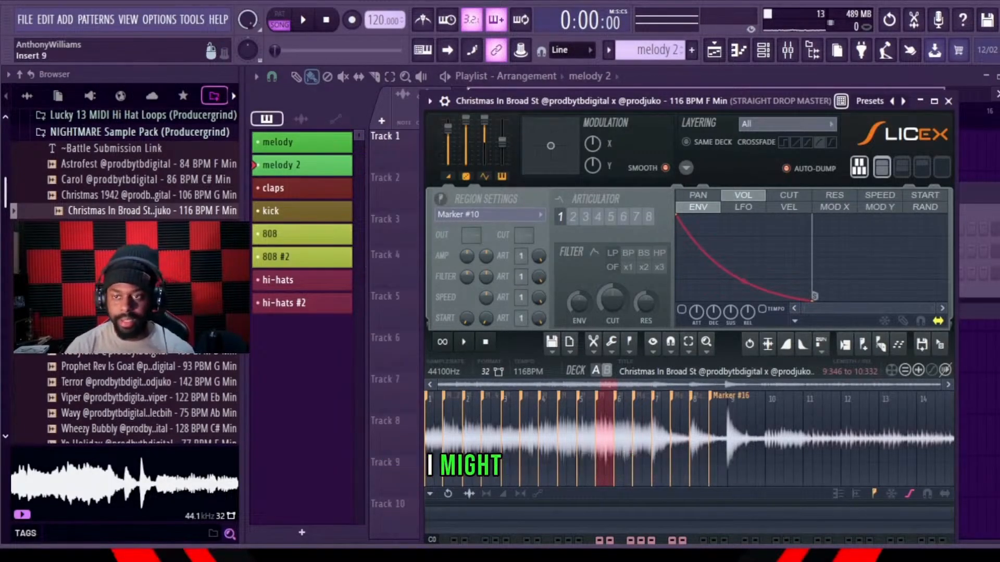
left_click(727, 76)
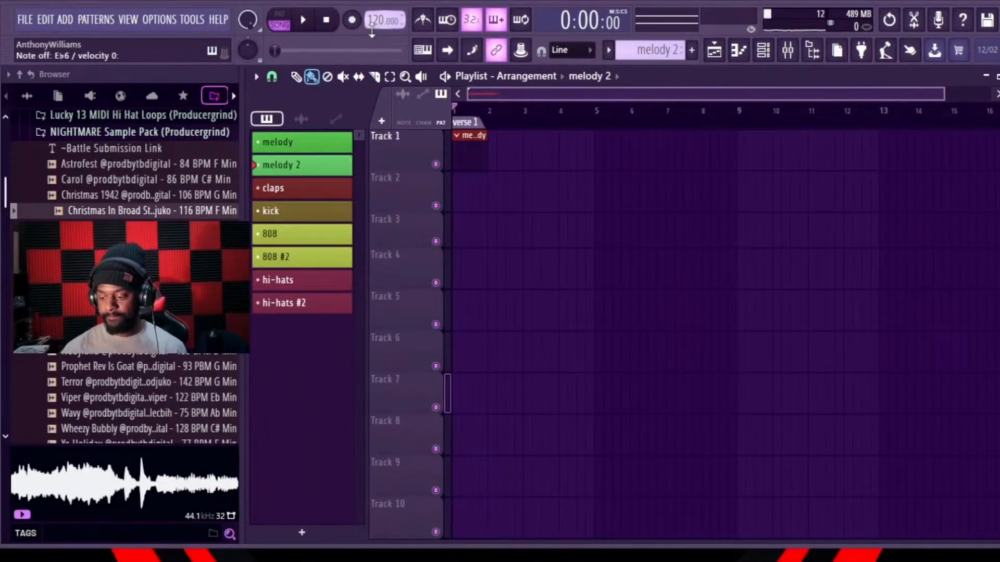
key("space")
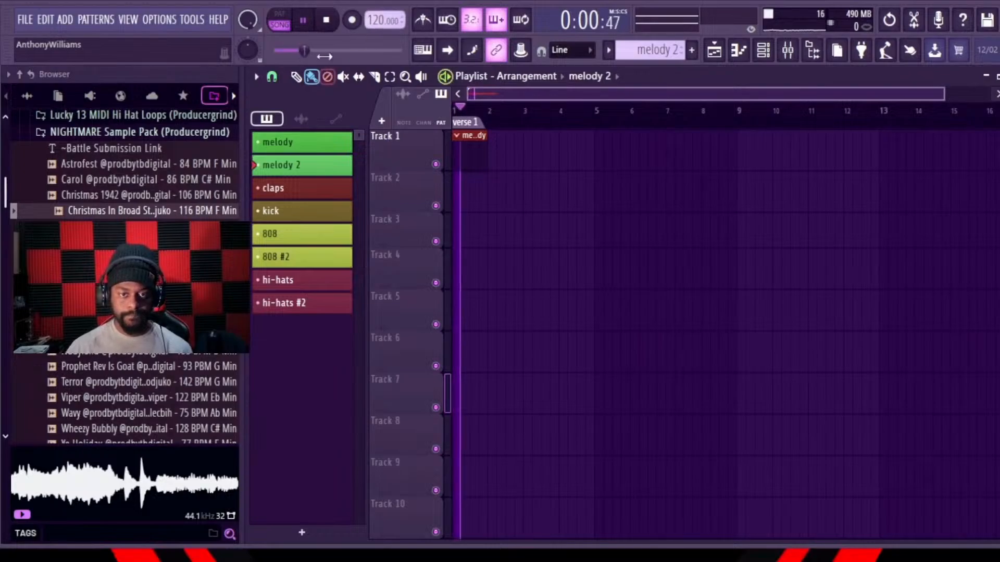
key("space")
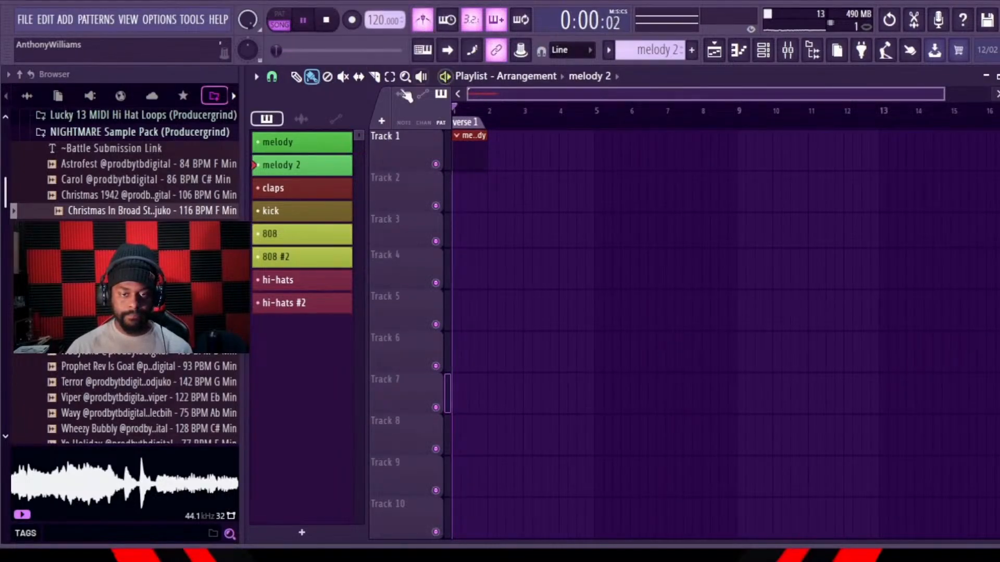
key("space")
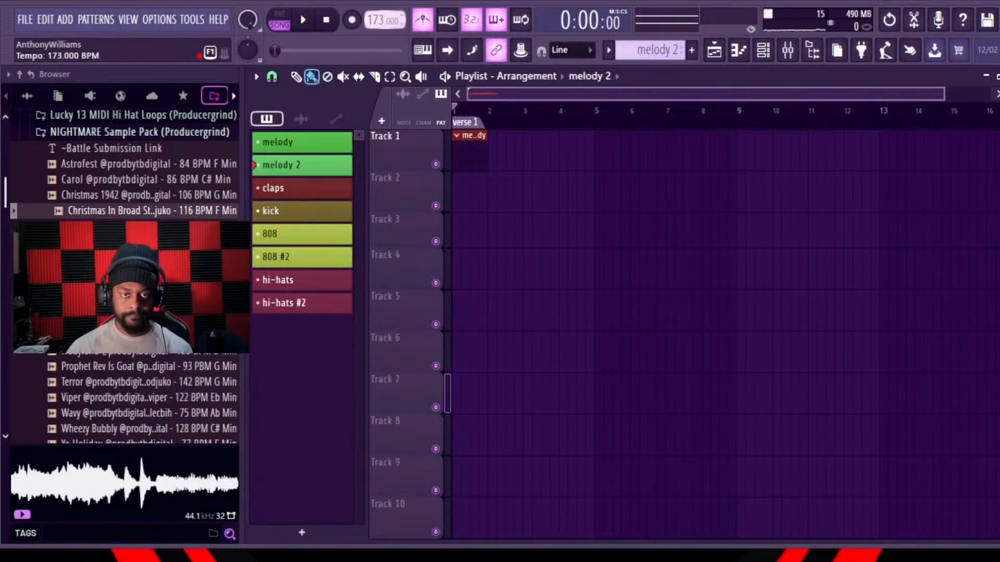
key("ctrl+s")
key("space")
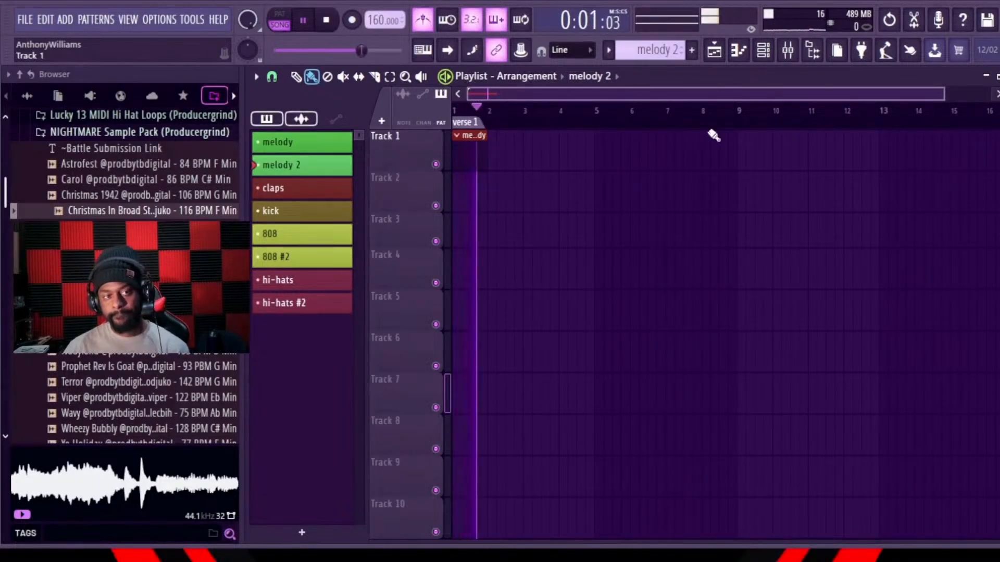
Arm recording and record a two-bar sequence of slices 4, 3, 2 and 1 into the melody 2 pattern.
key("space")
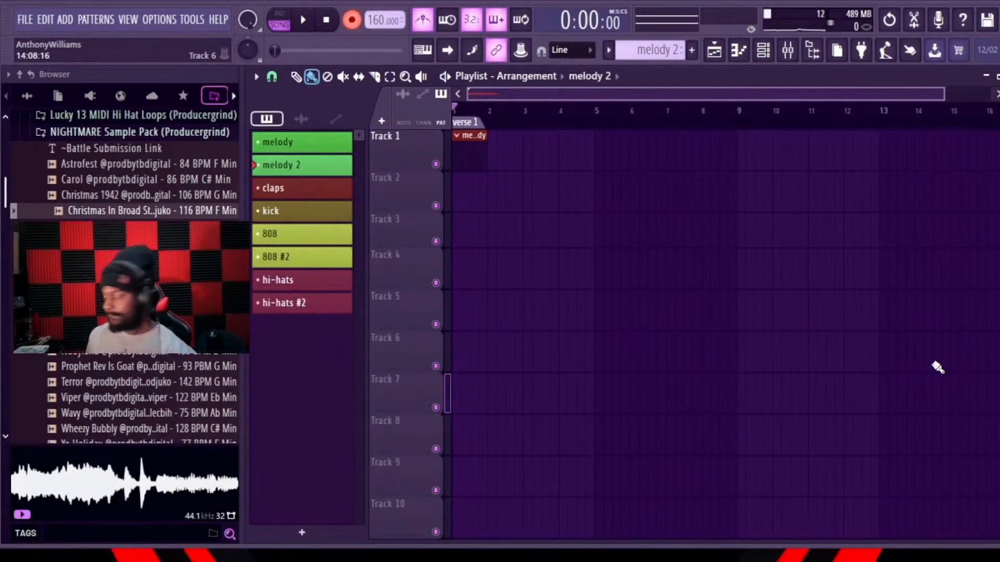
key("space")
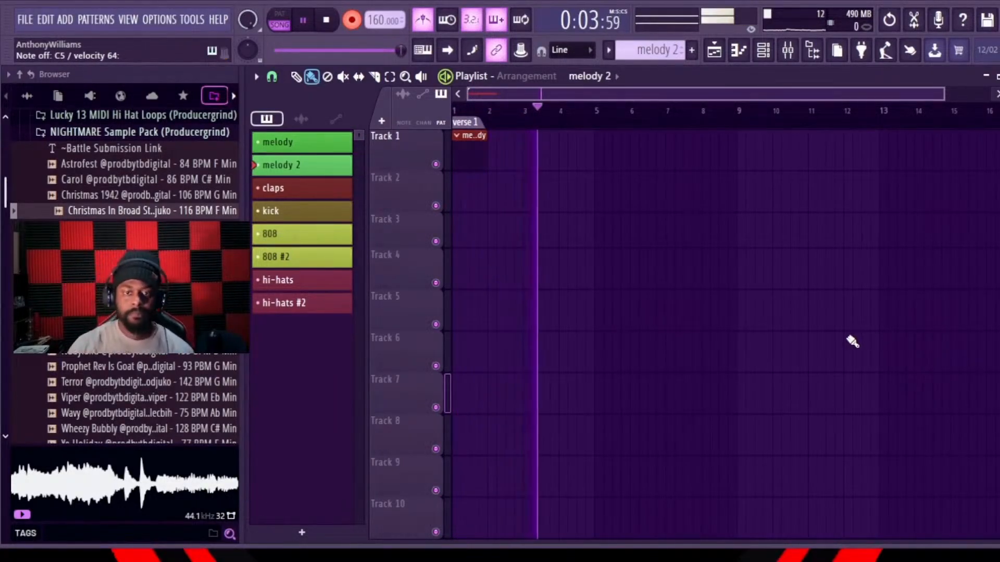
key("space")
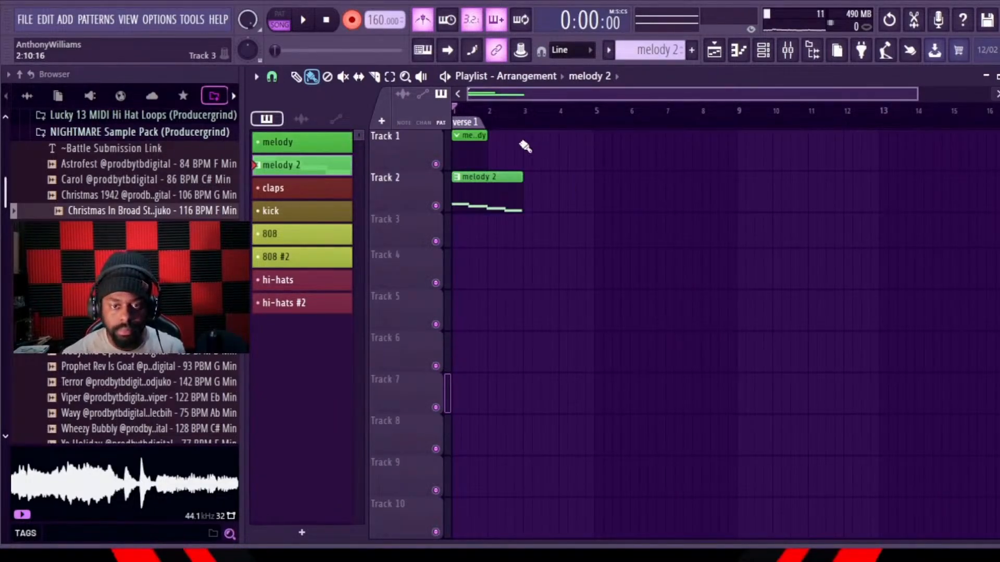
Quantize the recorded slice notes of melody 2 in the piano roll and disarm recording.
double_click(492, 177)
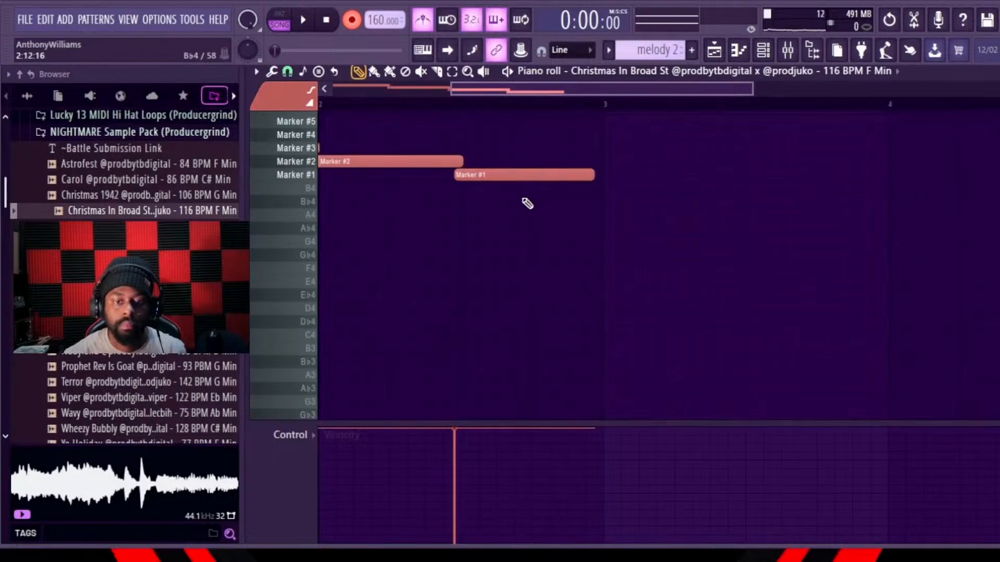
scroll(524, 210, "up", 1)
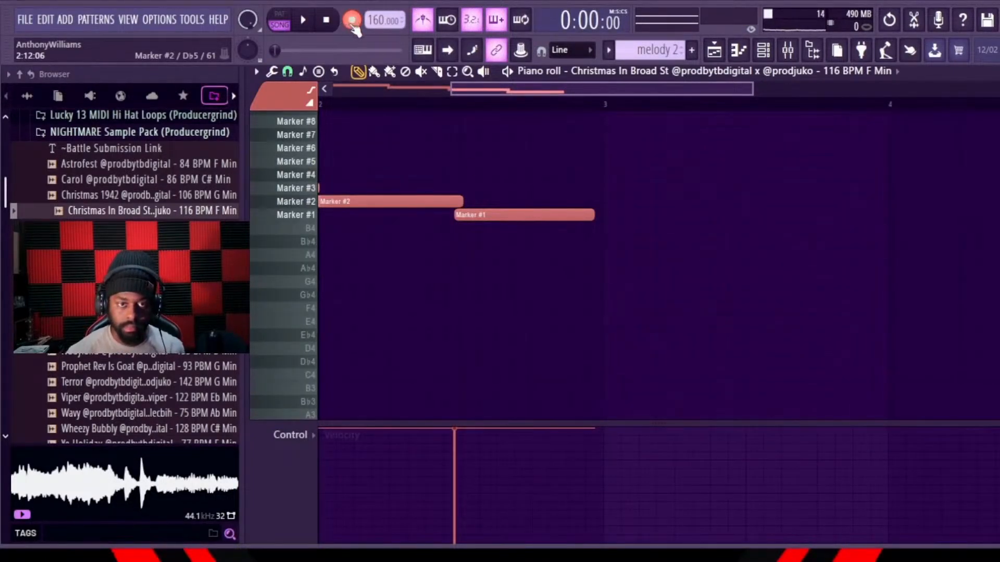
key("ctrl+q")
key("space")
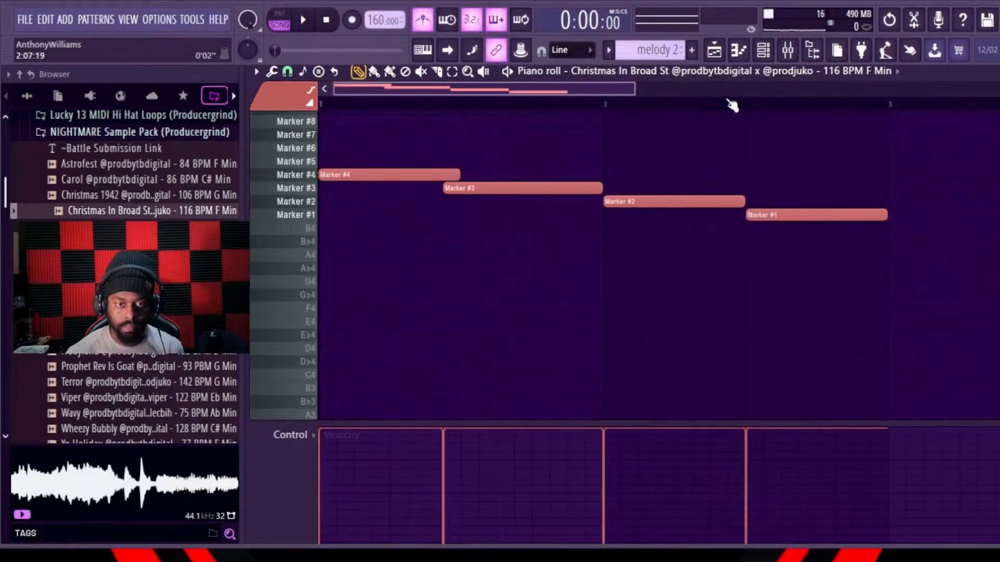
key("space")
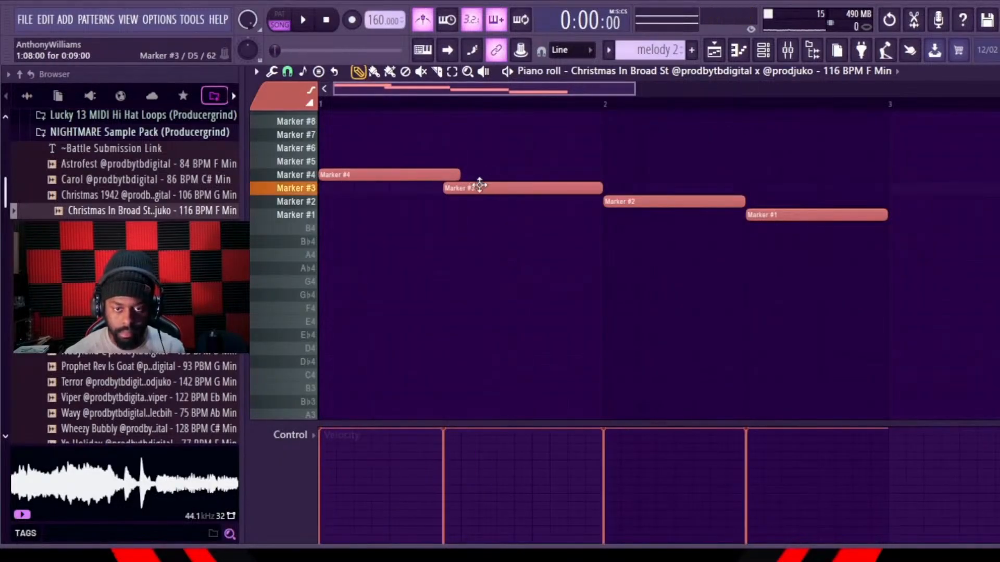
Move the Marker #3 note to start where Marker #4 ends and trim its end to Marker #2's start.
left_click_drag(480, 186, 492, 187)
key("space")
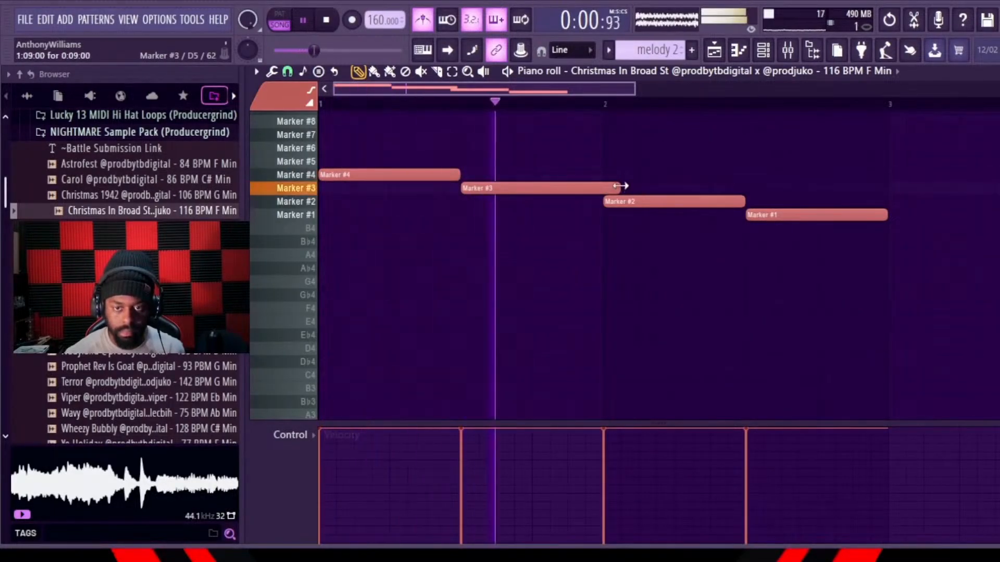
left_click_drag(618, 188, 603, 188)
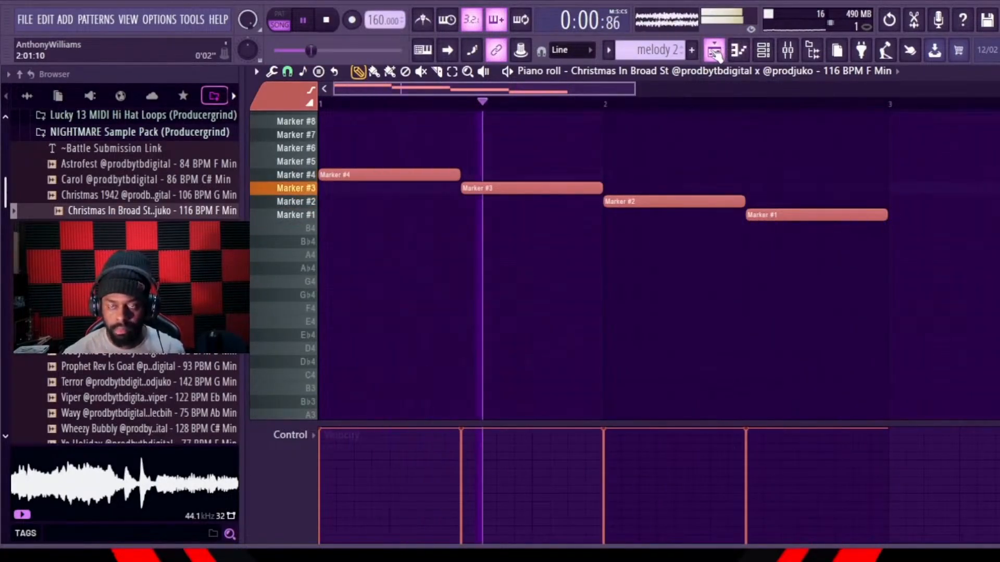
Return to the playlist, move the melody 2 clip to Track 1 in place of the melody clip, and stop playback.
left_click(738, 50)
left_click_drag(494, 202, 494, 160)
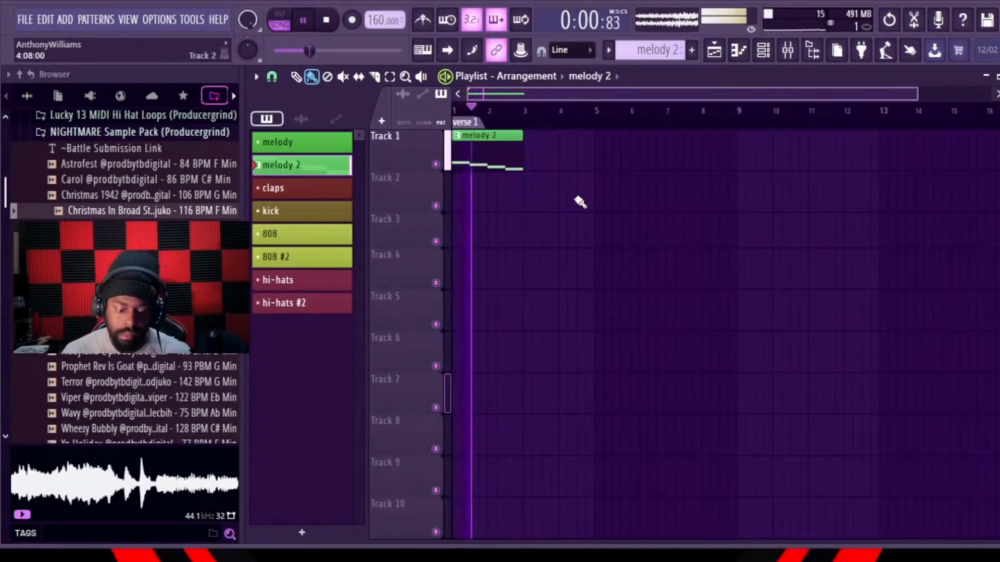
key("space")
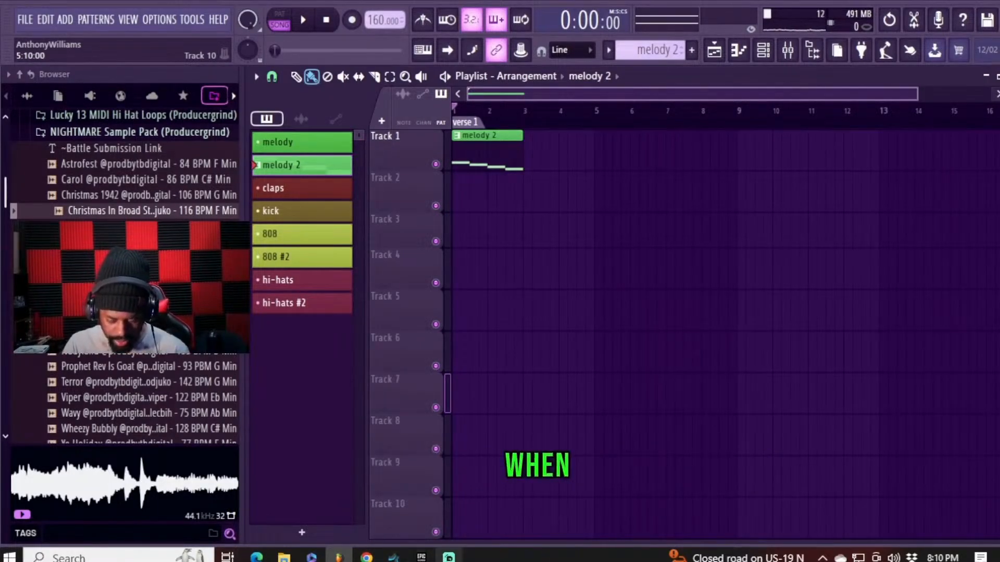
Place the full Christmas In Broad St sample as an audio clip on Track 2, starting just after bar 3.
mouse_move(449, 557)
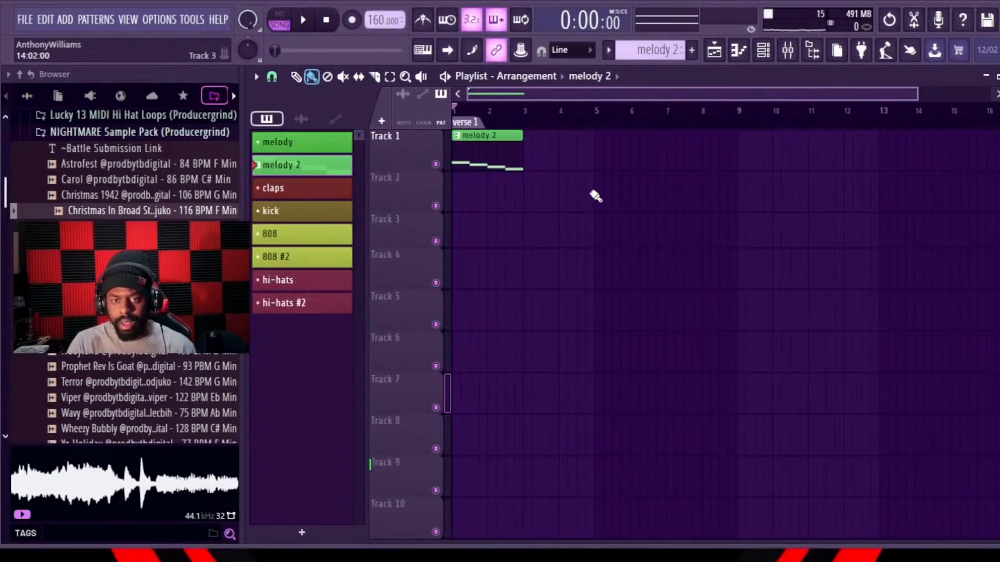
left_click_drag(119, 214, 465, 194)
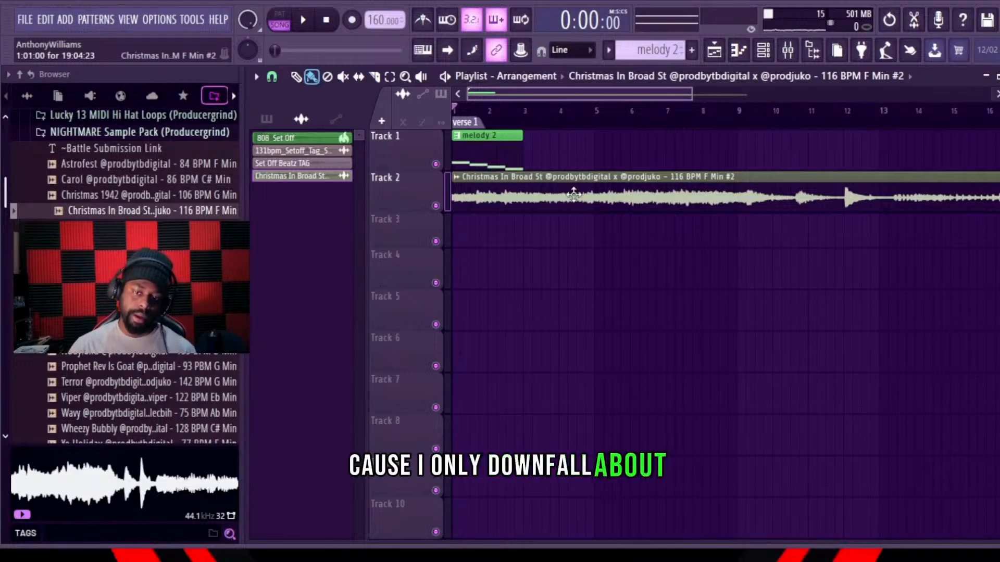
left_click_drag(513, 181, 592, 181)
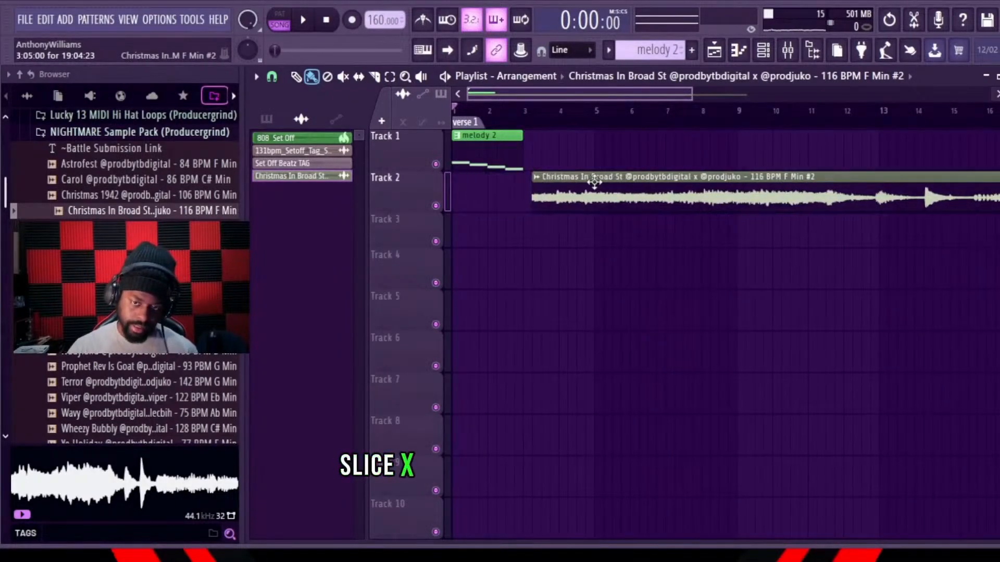
left_click(480, 111)
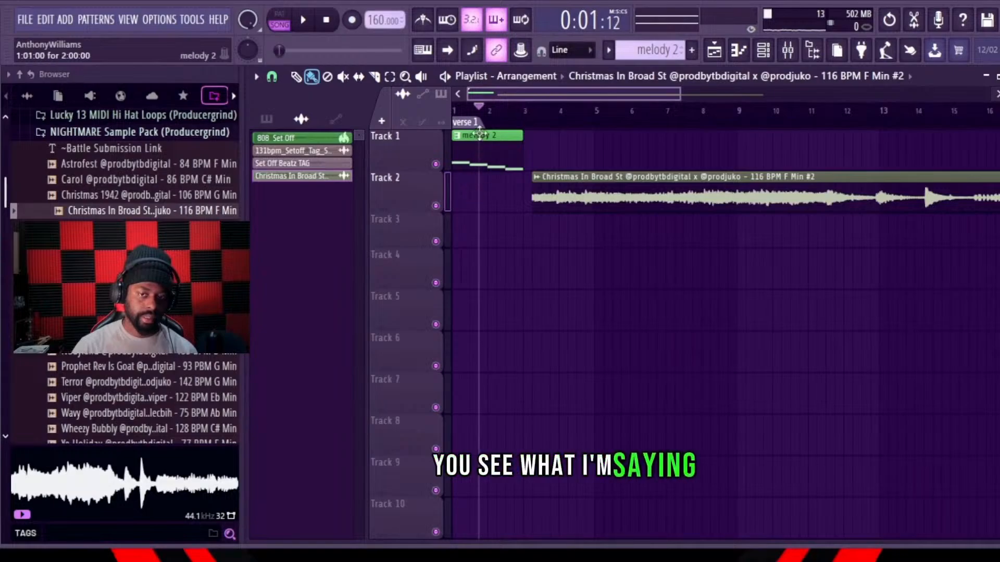
left_click(470, 115)
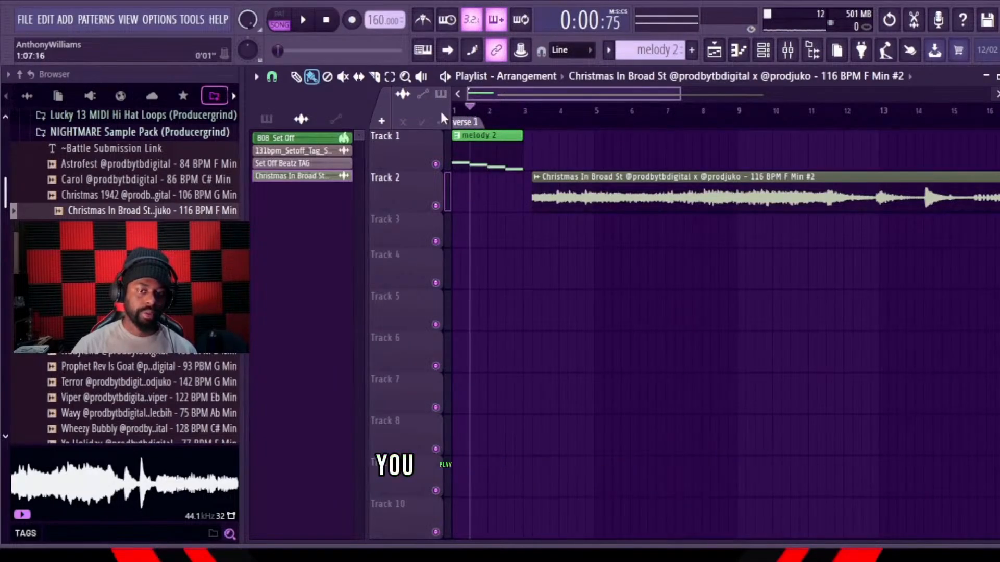
Play the melody 2 clip on Track 1 from different points partway through bar 1 to check how the slices sound mid-note.
left_click(479, 116)
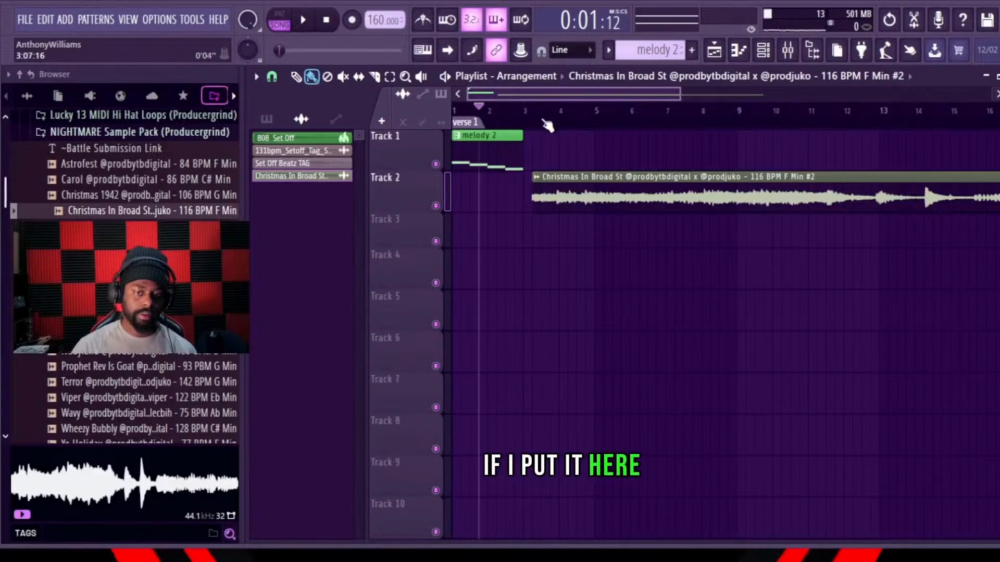
key("space")
key("space")
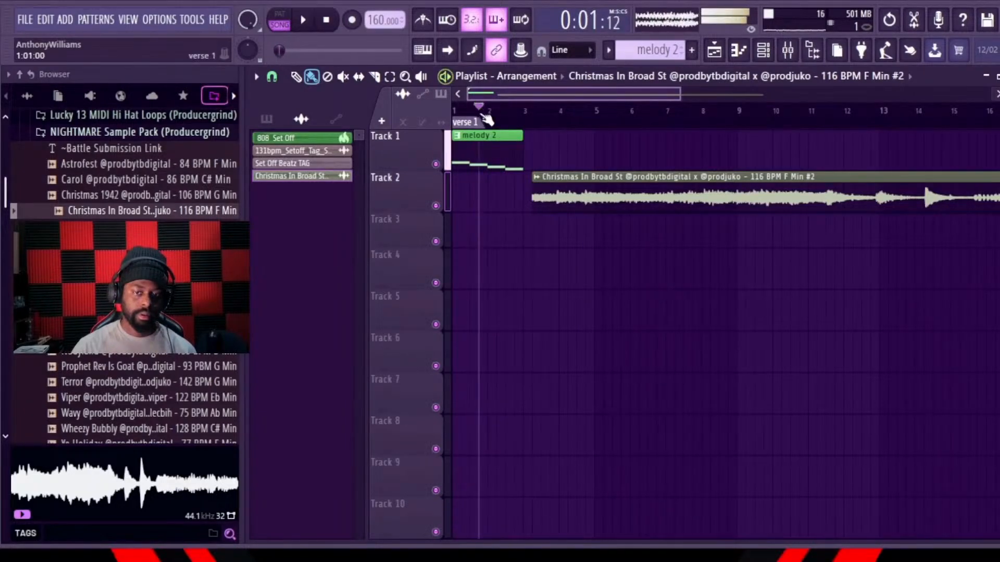
left_click(470, 109)
key("space")
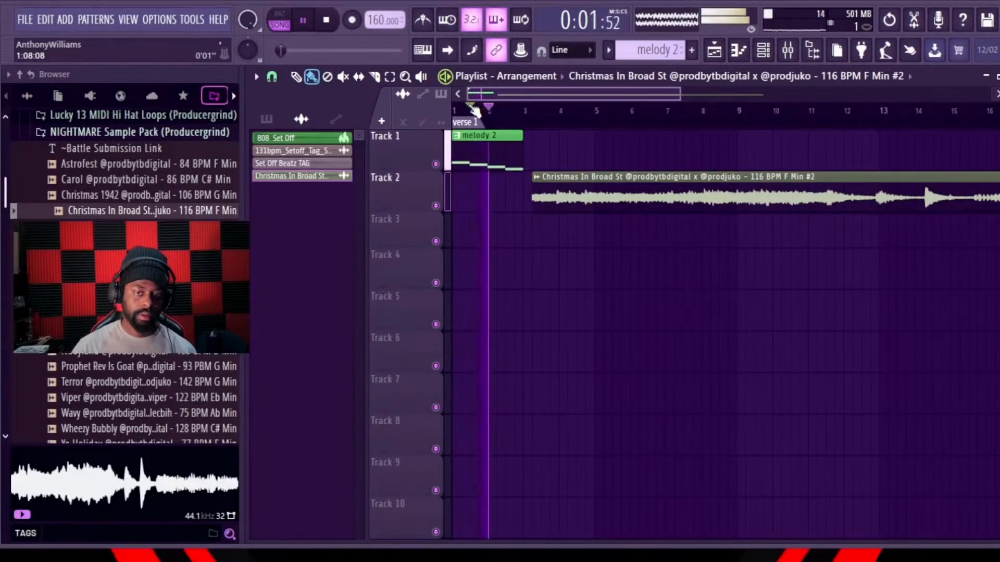
key("space")
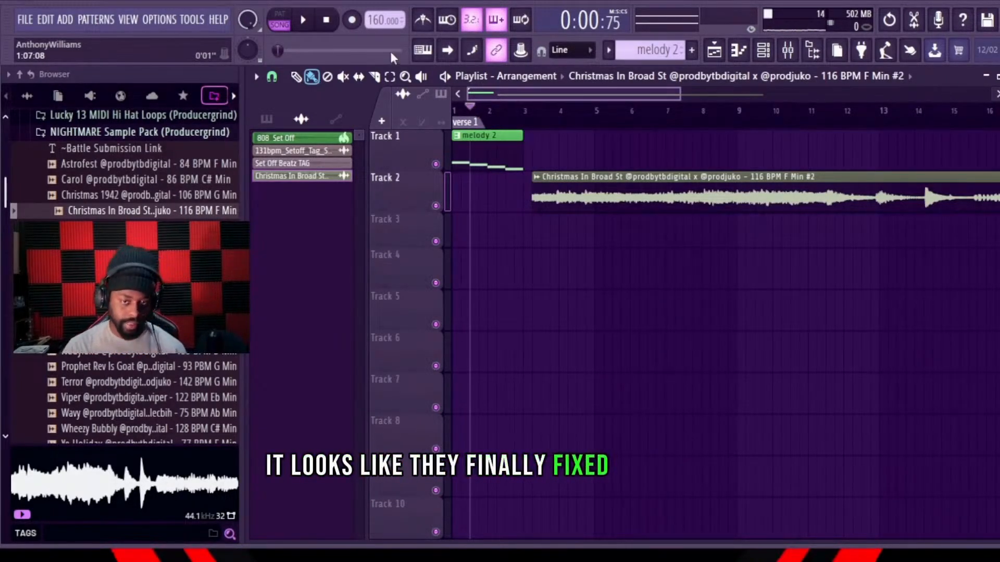
left_click(478, 110)
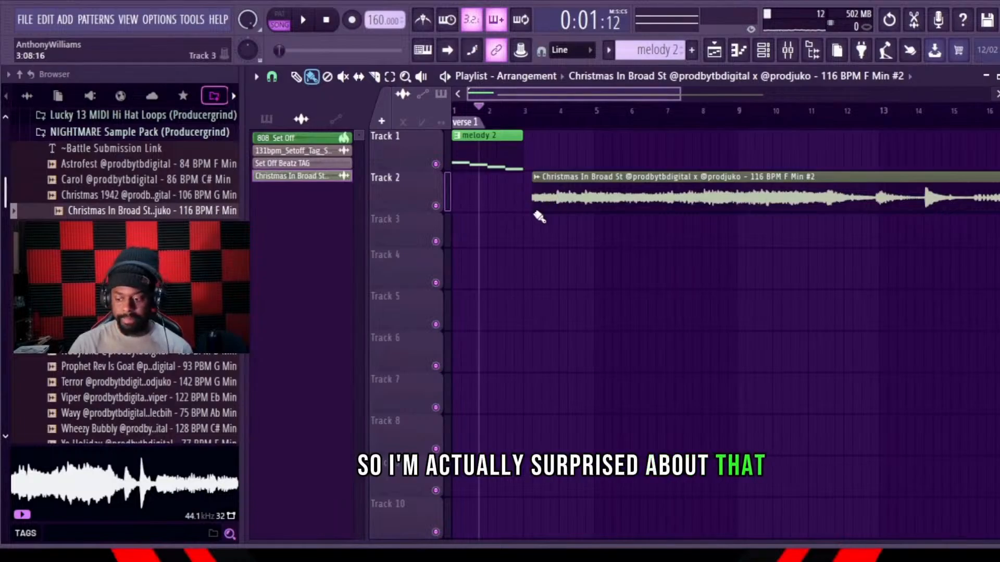
key("space")
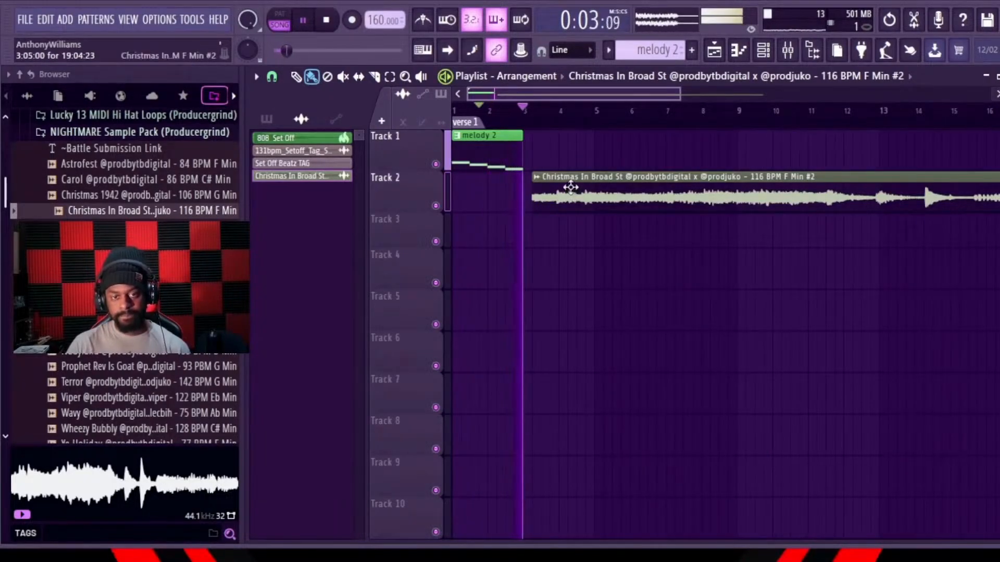
key("space")
Add another melody 2 clip on Track 1 directly after the first one, starting at bar 3.
left_click(490, 149)
mouse_move(547, 152)
left_mouse_down()
mouse_move(580, 152)
mouse_move(538, 152)
mouse_move(552, 152)
left_mouse_up()
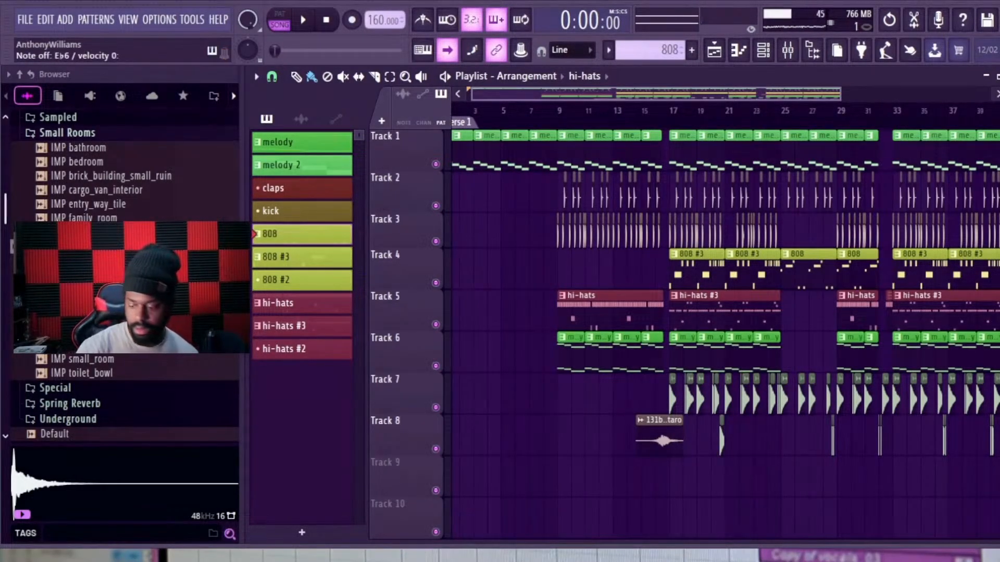
Play the full beat arrangement from the start of the playlist.
key("space")
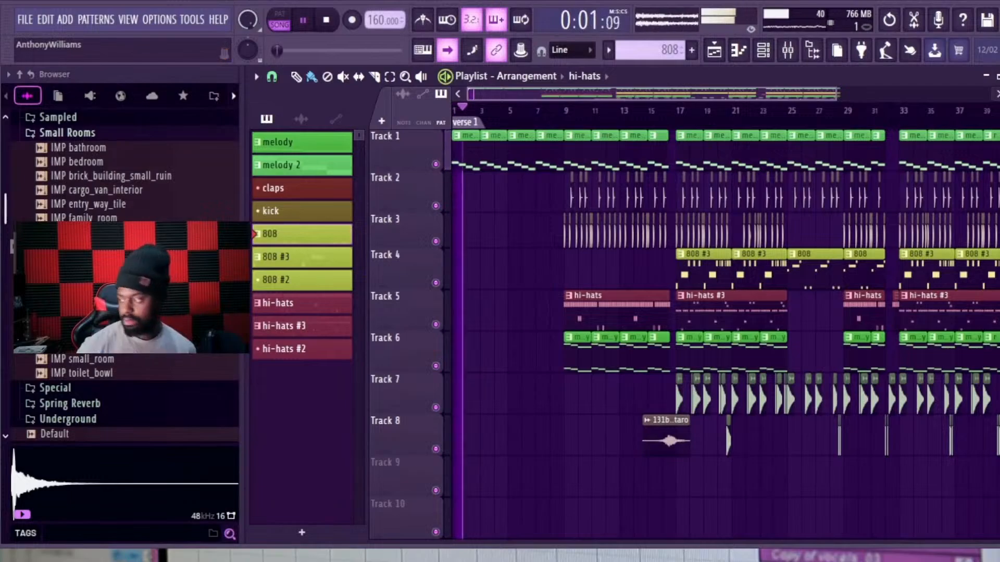